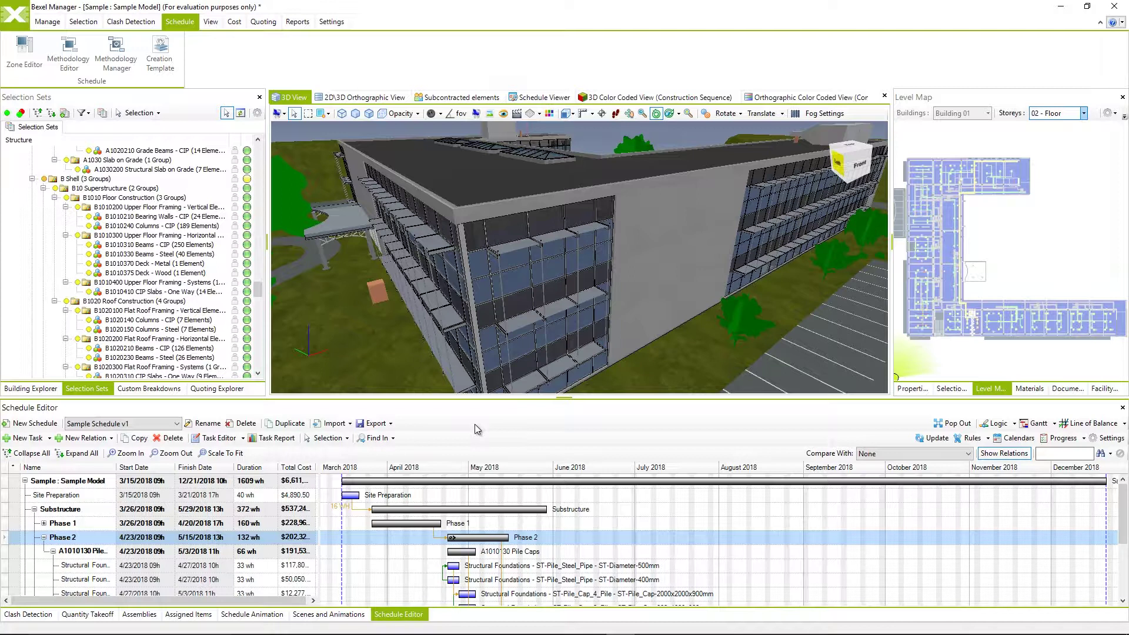
- Load Sample Schedule v2 into the Schedule Viewer animation, starting at Week 1, 12 March 2018
click(176, 424)
click(97, 444)
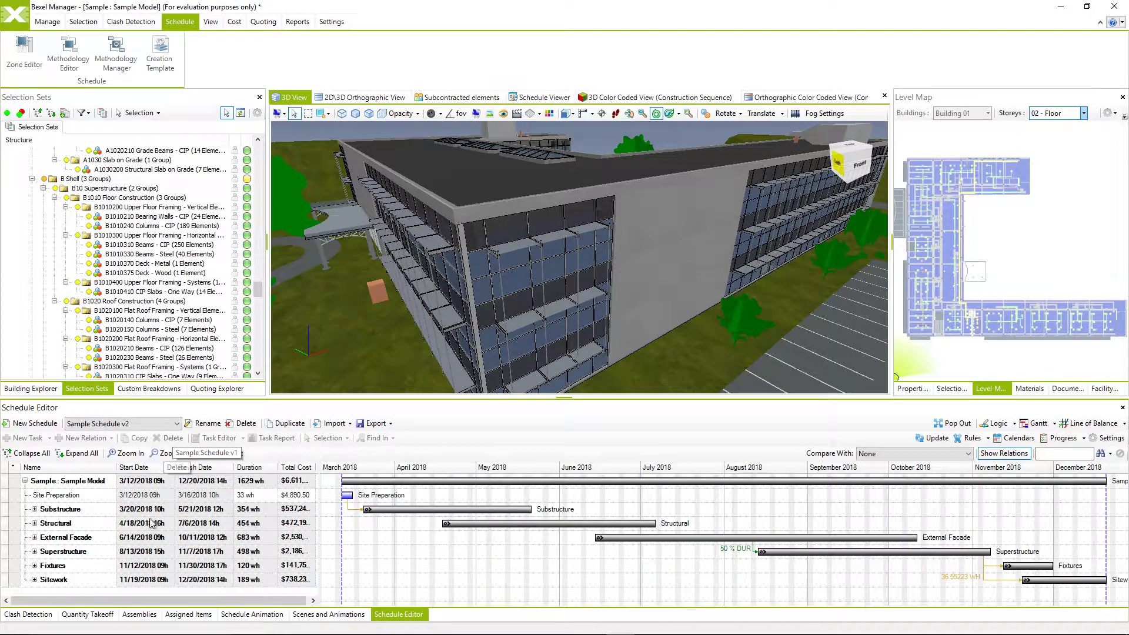
click(247, 614)
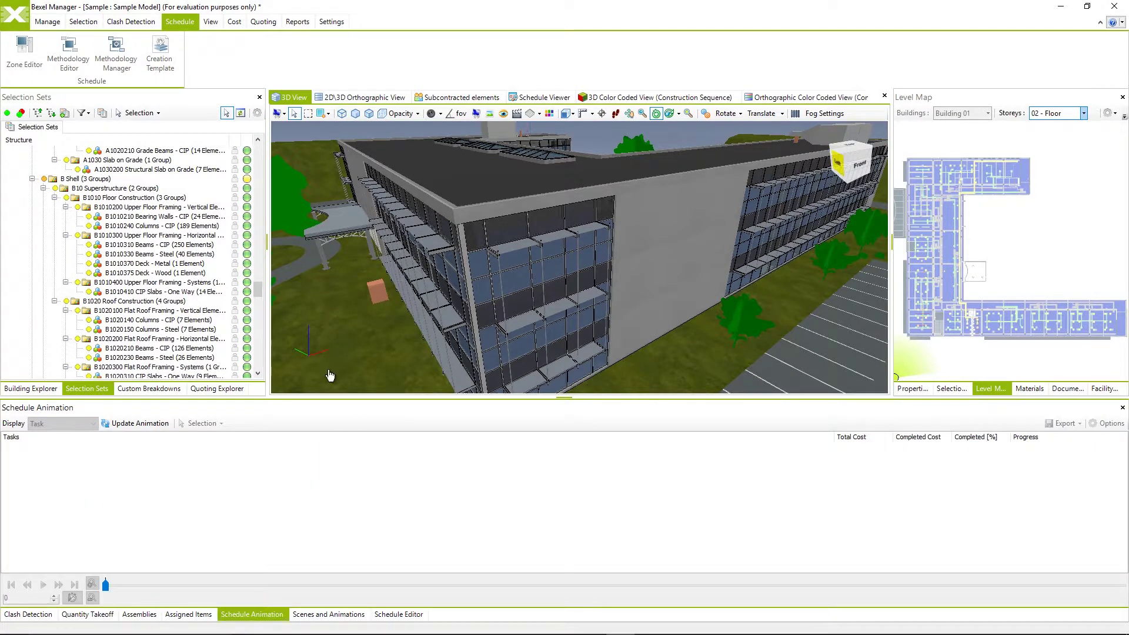
click(534, 98)
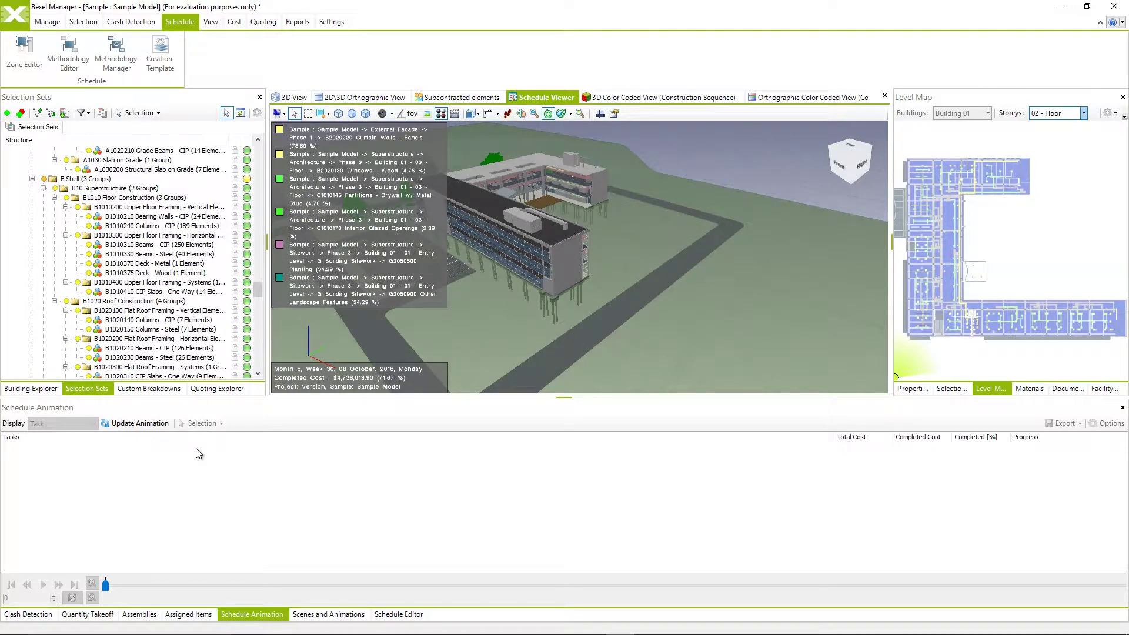
click(153, 425)
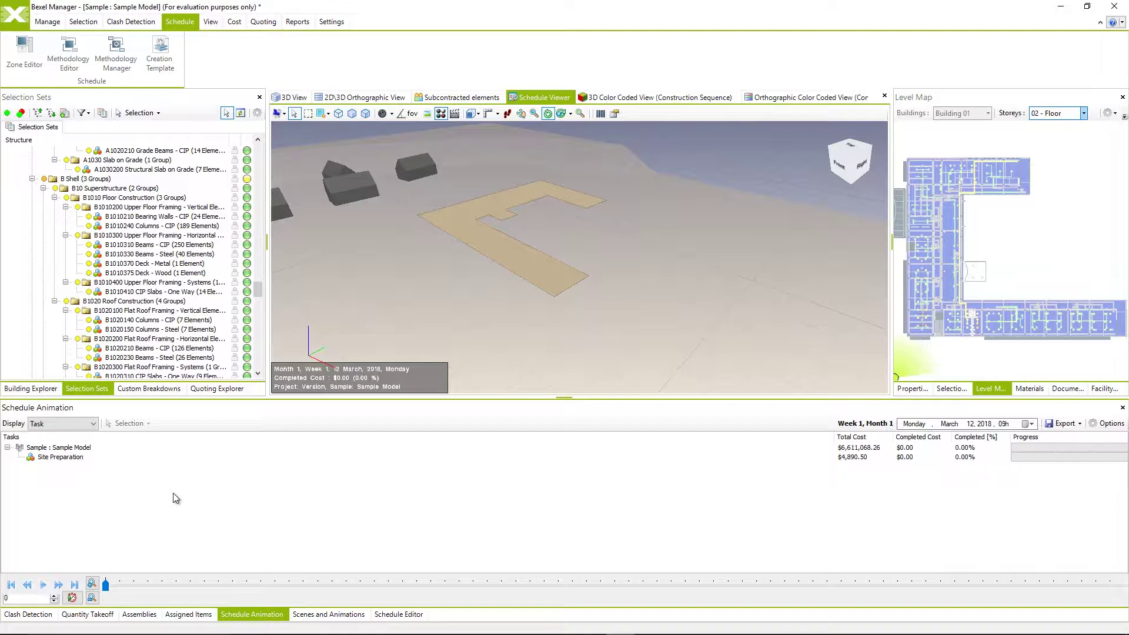
- Advance the animation timeline to Week 26, 5 September 2018, at 44.68% complete
drag(140, 590, 742, 588)
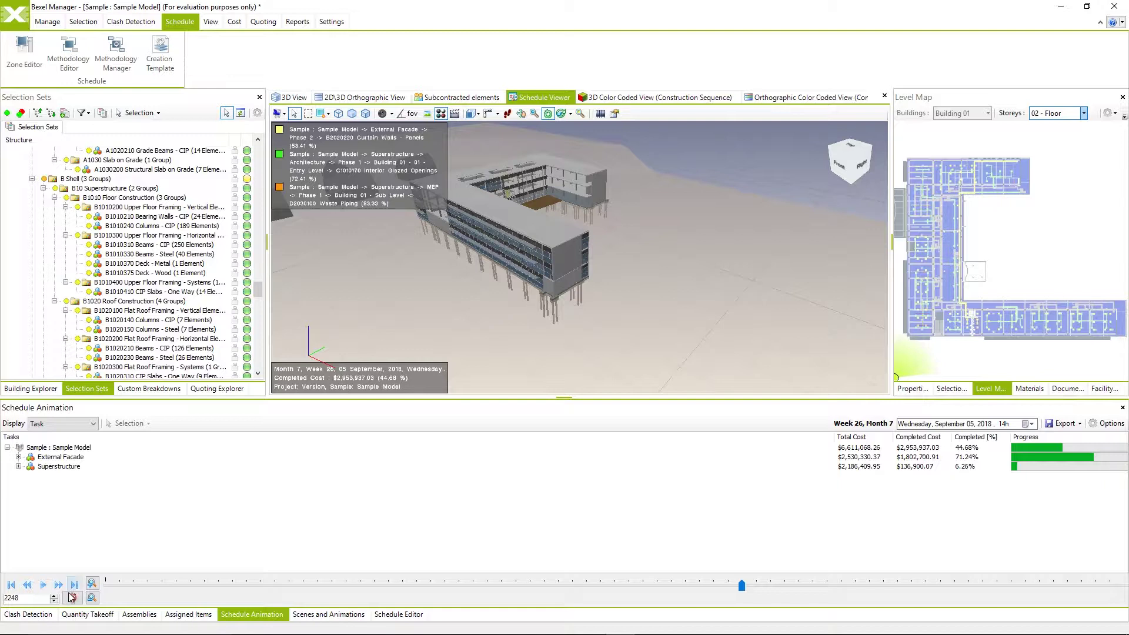
- Fit the timeline into view and jump the animation to frame 2347 (12 September 2018)
double_click(43, 598)
text(5)
text(00)
click(92, 600)
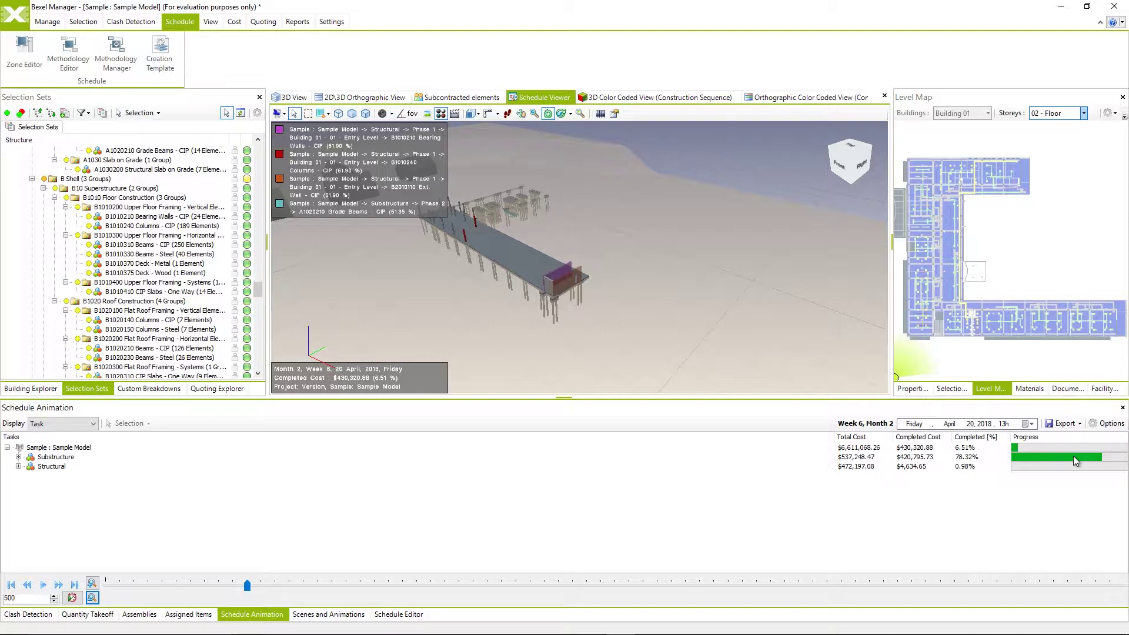
drag(21, 598, 2, 604)
text(2347)
key(Return)
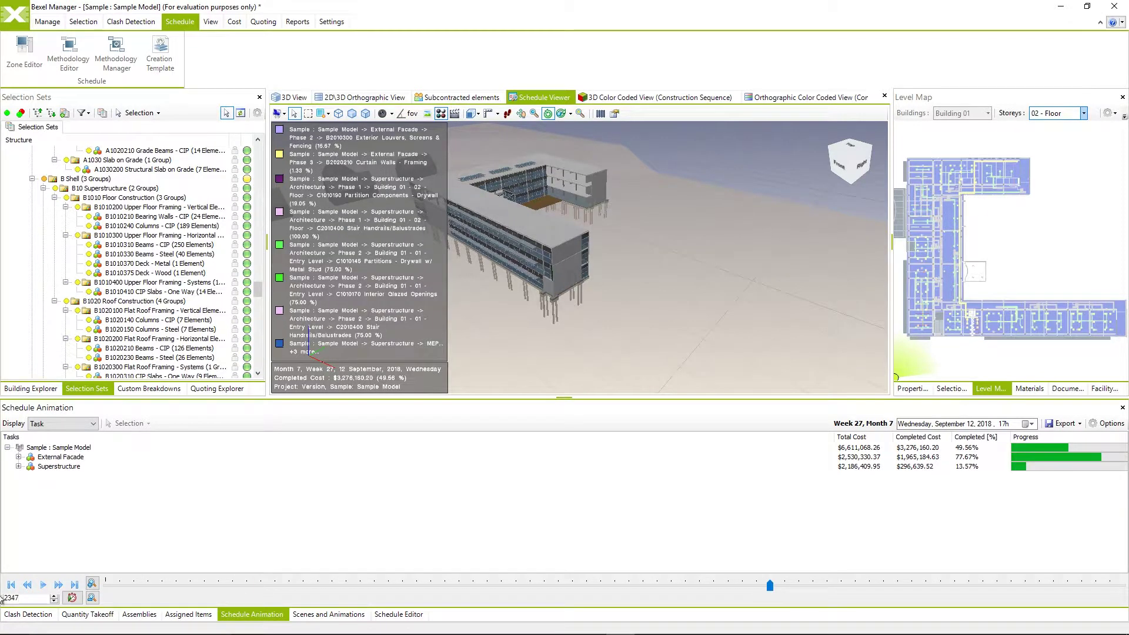
- Expand Superstructure > Architecture down to the Phase 1 and Phase 2 building-level tasks
click(18, 467)
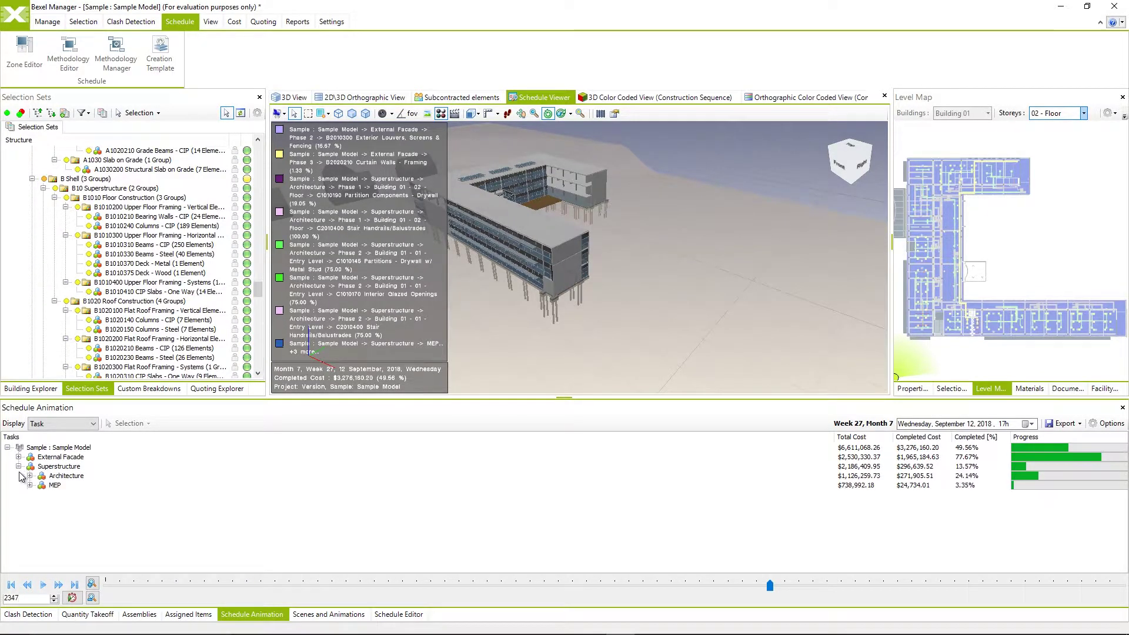
click(30, 476)
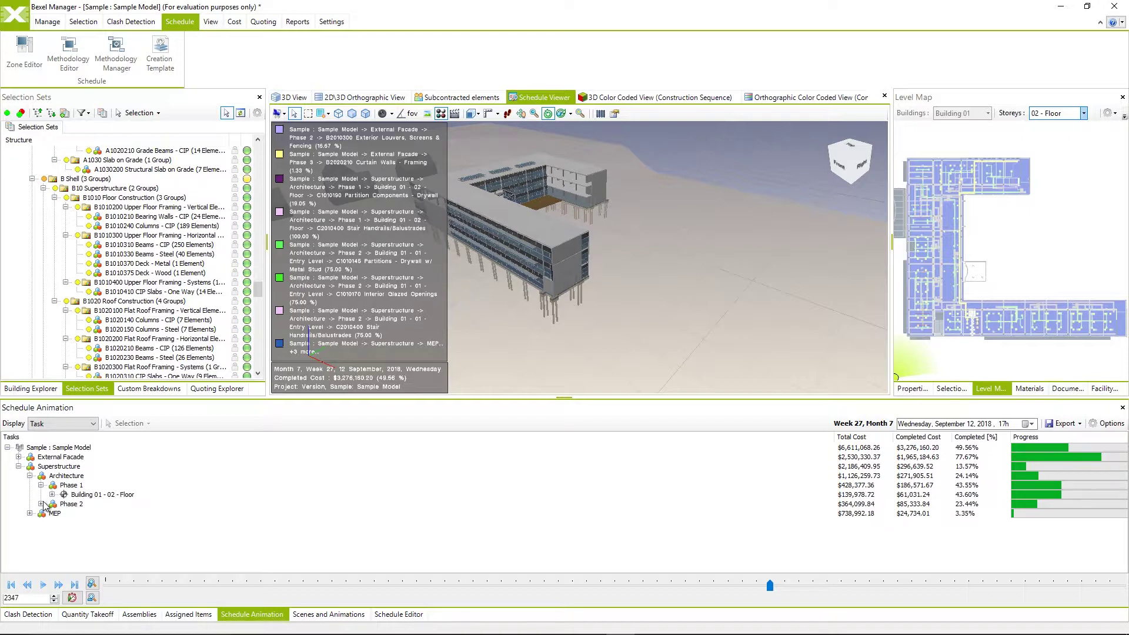
click(41, 504)
click(52, 514)
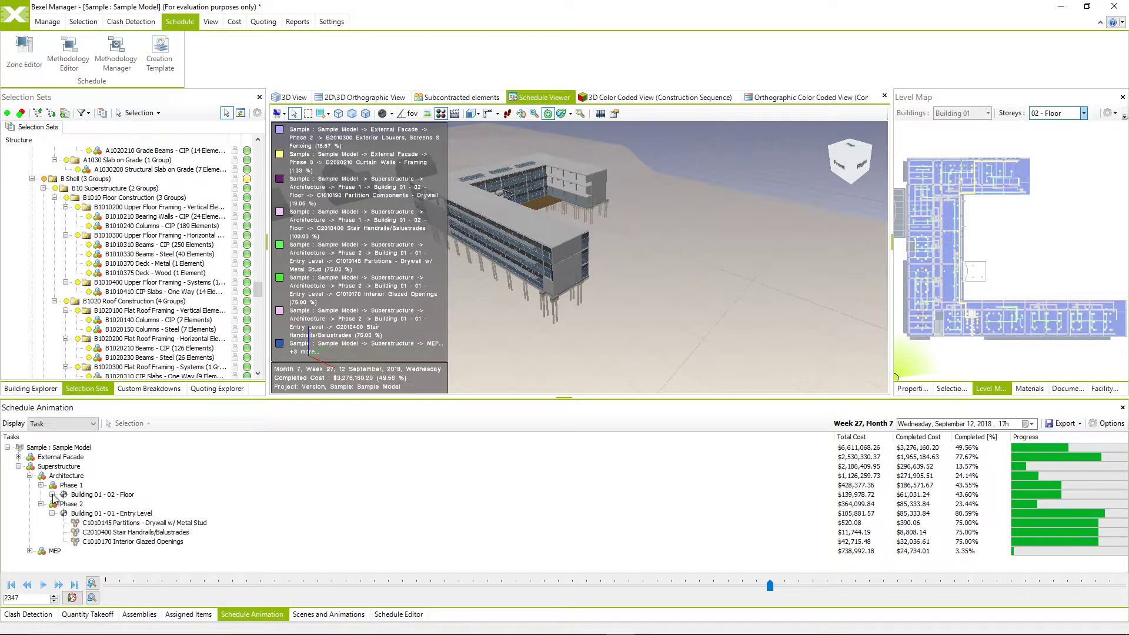
click(52, 494)
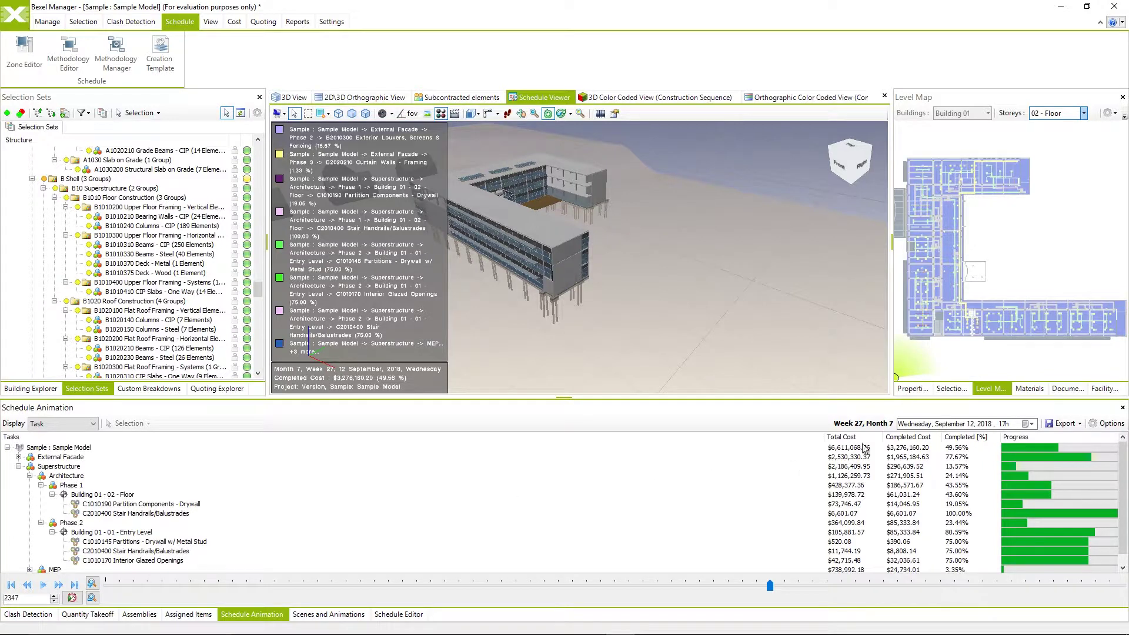
- Set the animation date to Monday, 13 August 2018
click(1031, 423)
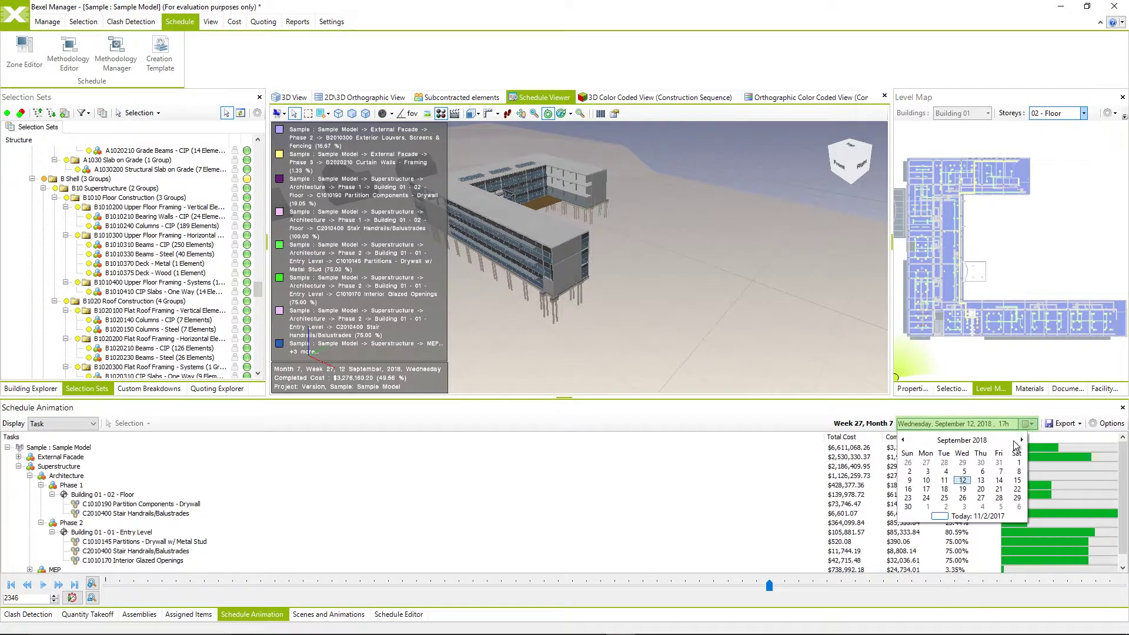
click(903, 440)
click(927, 479)
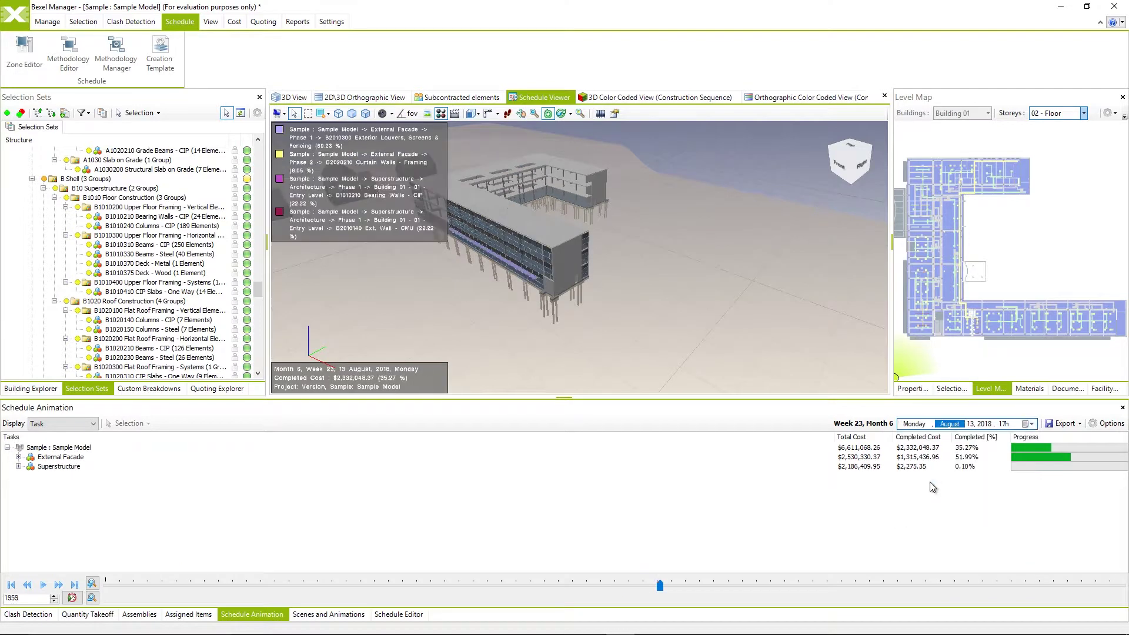
- Expand Superstructure > Architecture > Phase 1 to list the Entry Level wall tasks
click(18, 467)
click(29, 476)
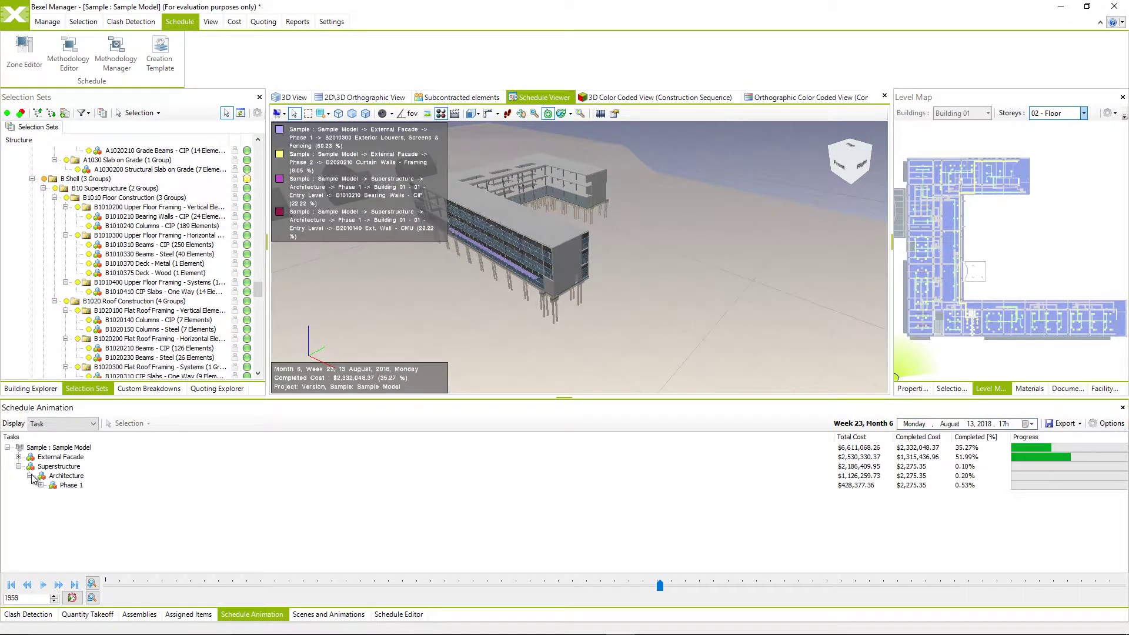
click(52, 495)
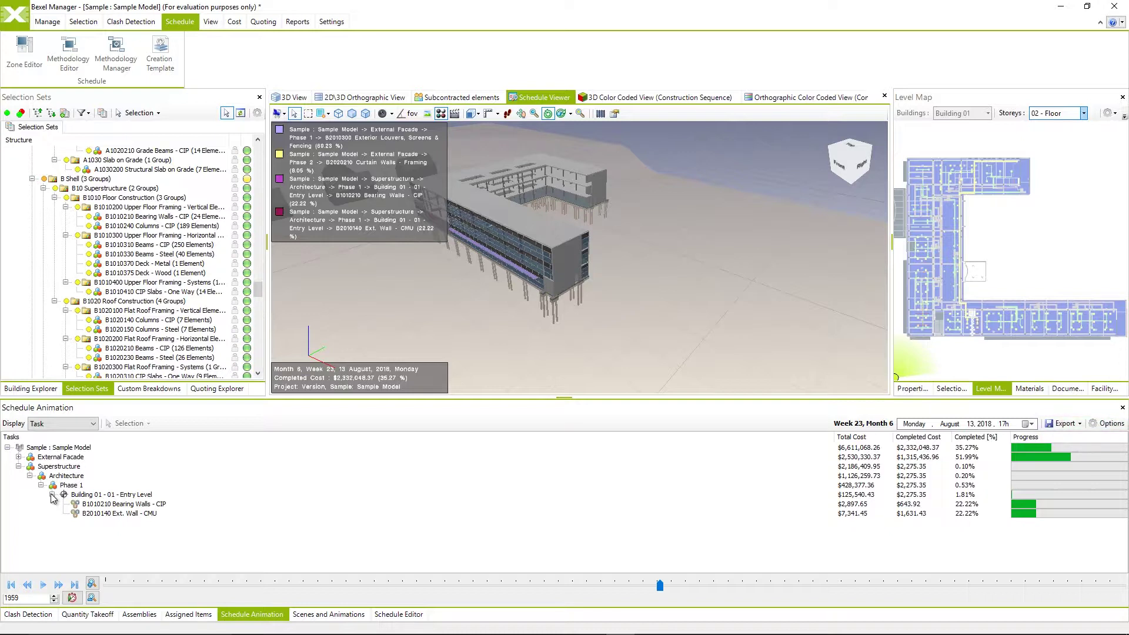
click(54, 425)
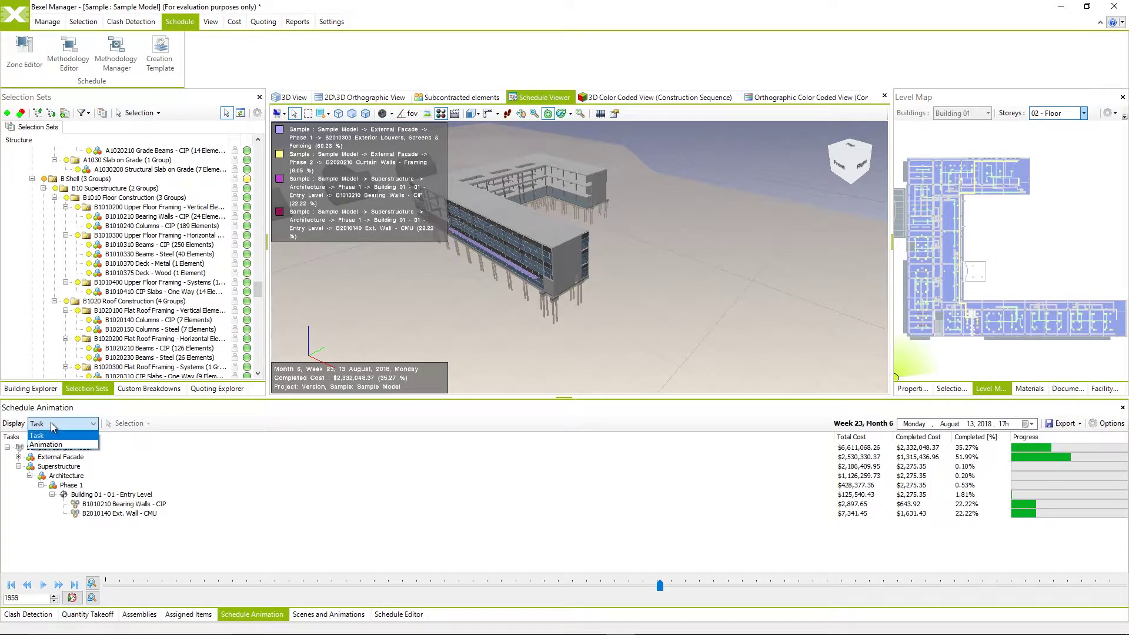
- Switch the panel to Animation display and make Animation 01 the active camera animation
click(55, 445)
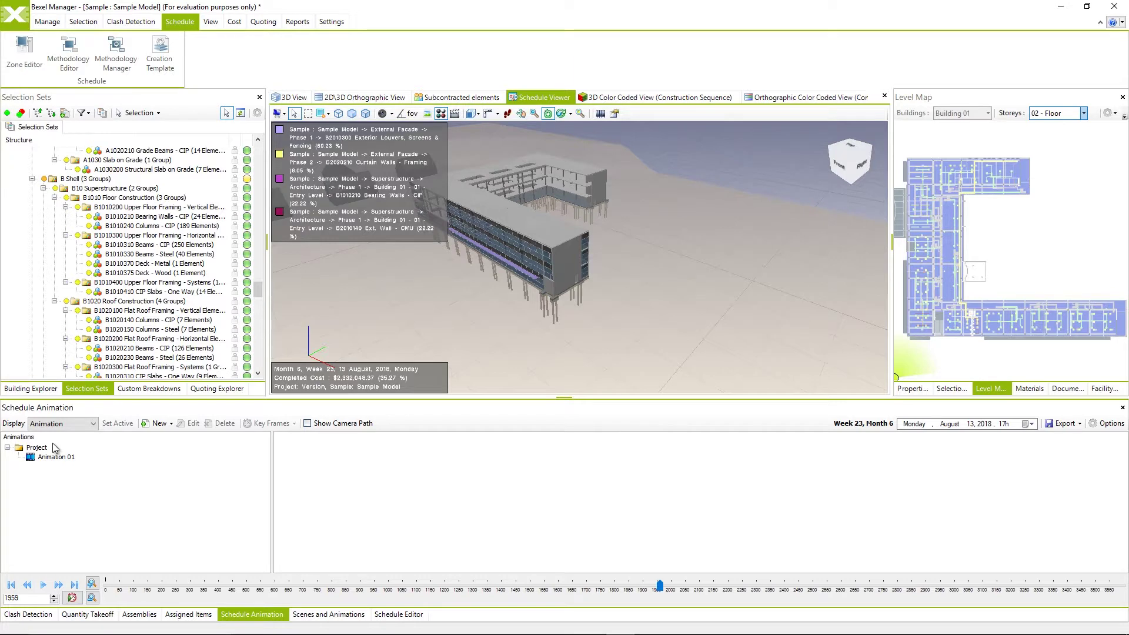
click(57, 457)
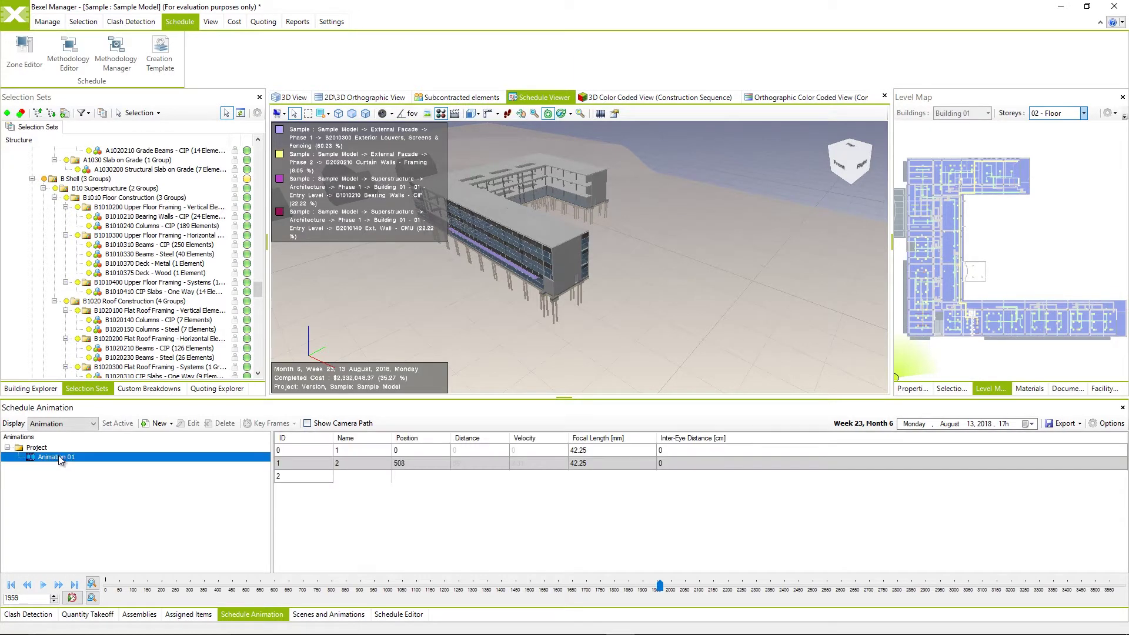
click(121, 424)
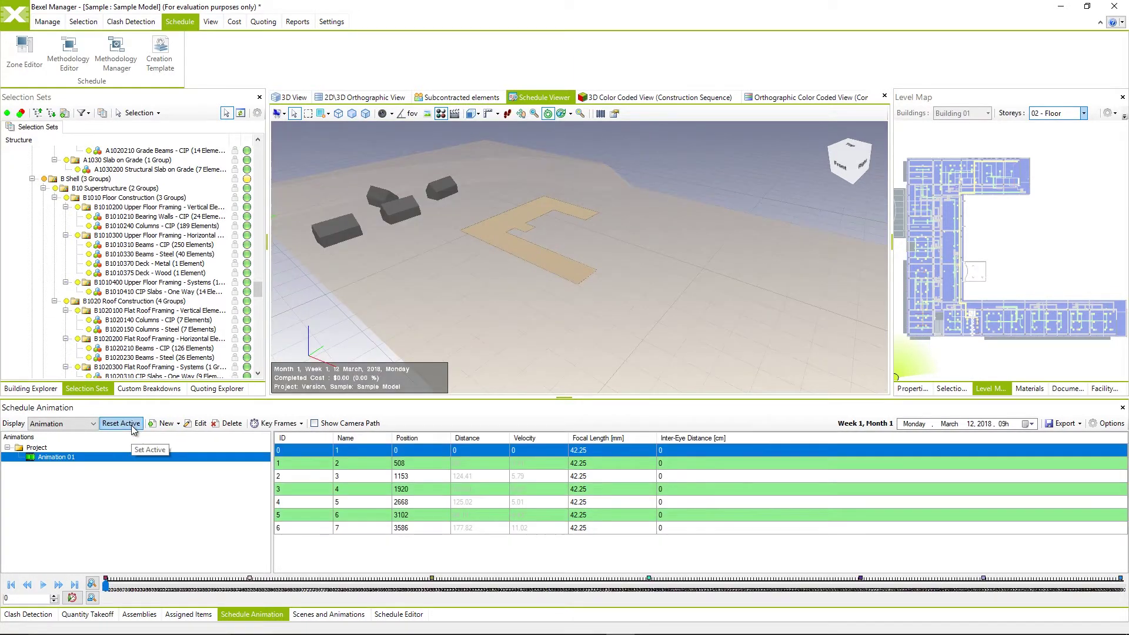
- Play, stop, and skip the animation to its end on 20 December 2018
click(42, 584)
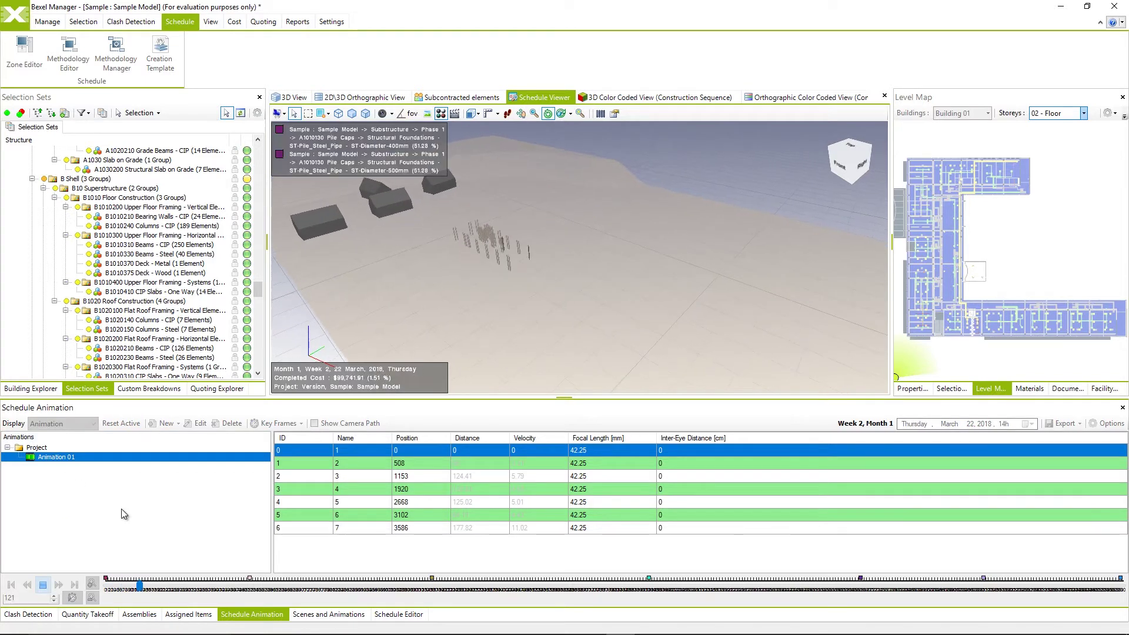
click(43, 584)
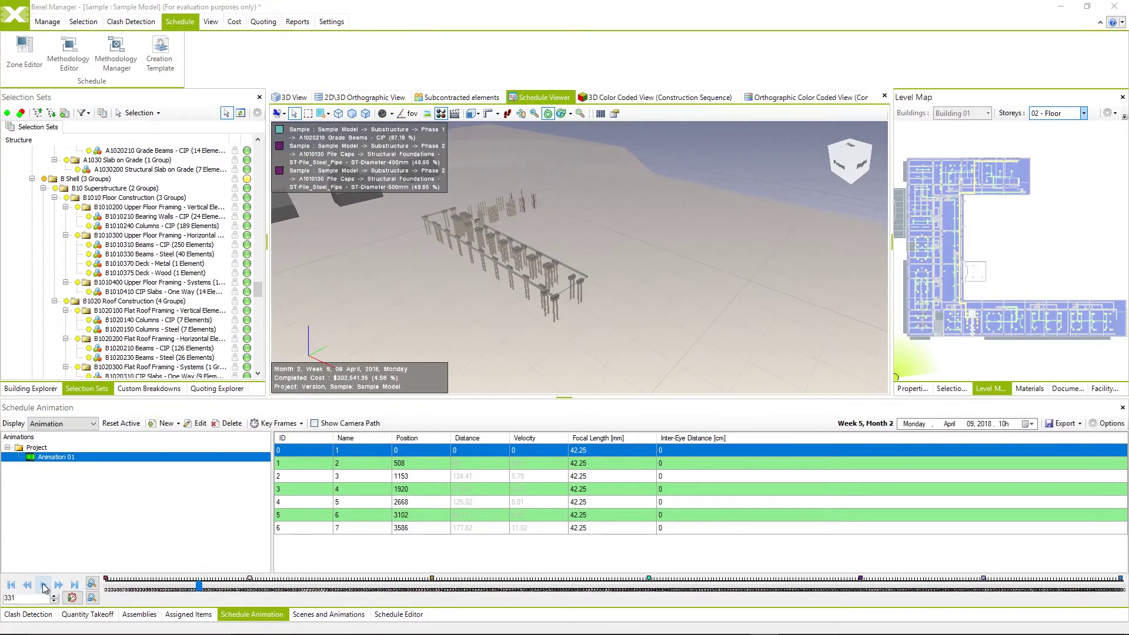
click(75, 585)
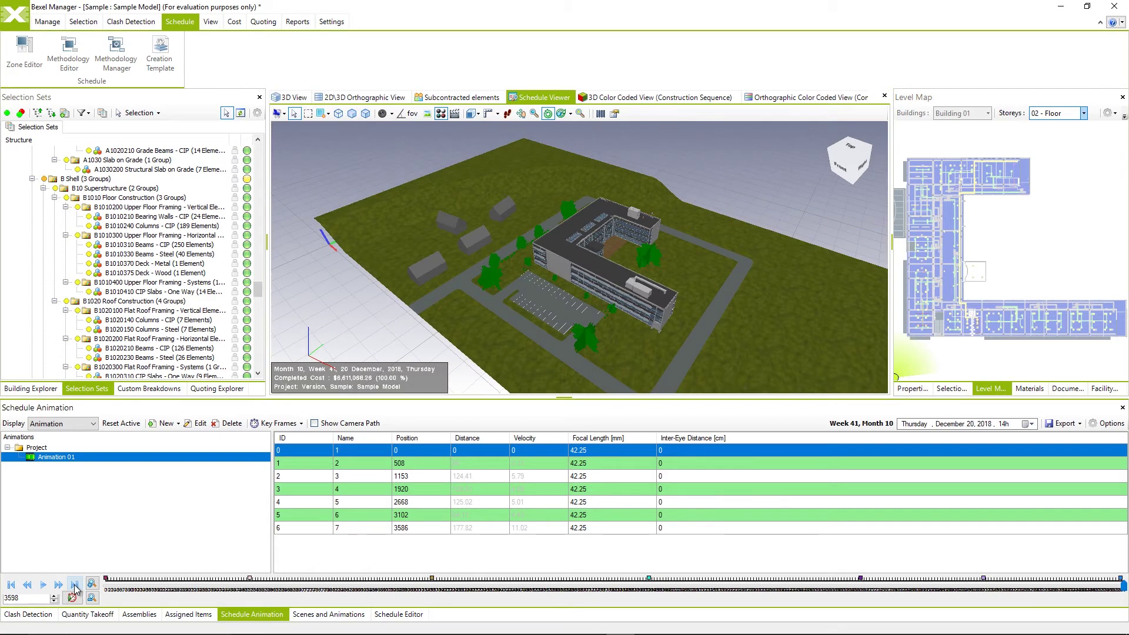